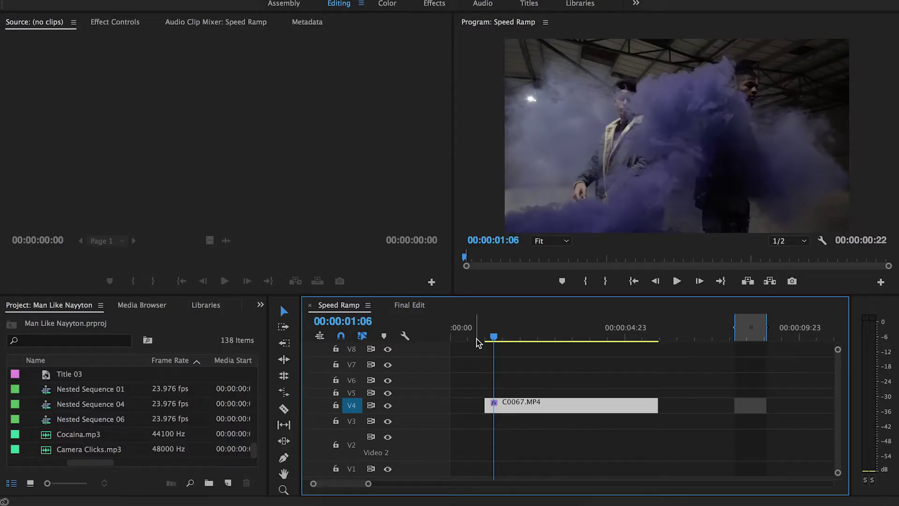
- Preview C0067.MP4 and razor it at 00:00:02:11
key("space")
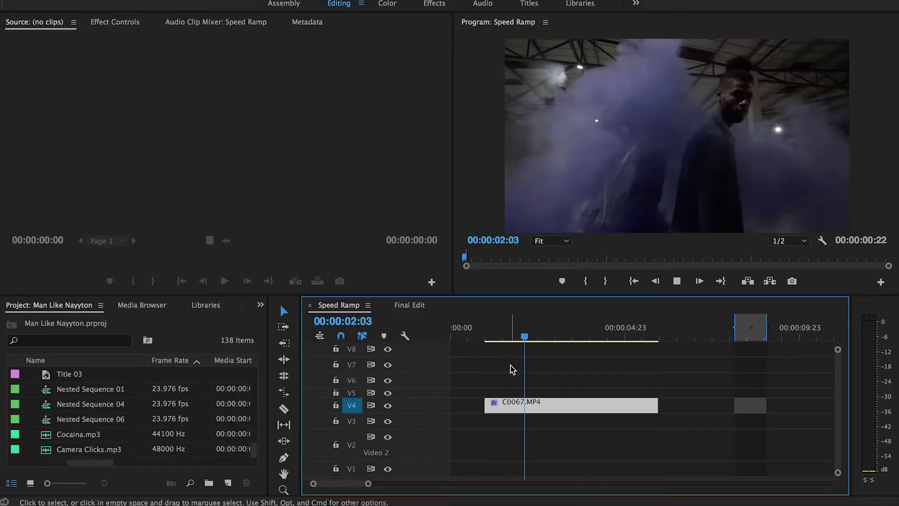
left_click_drag(512, 328, 534, 376)
key("c")
left_click(538, 405)
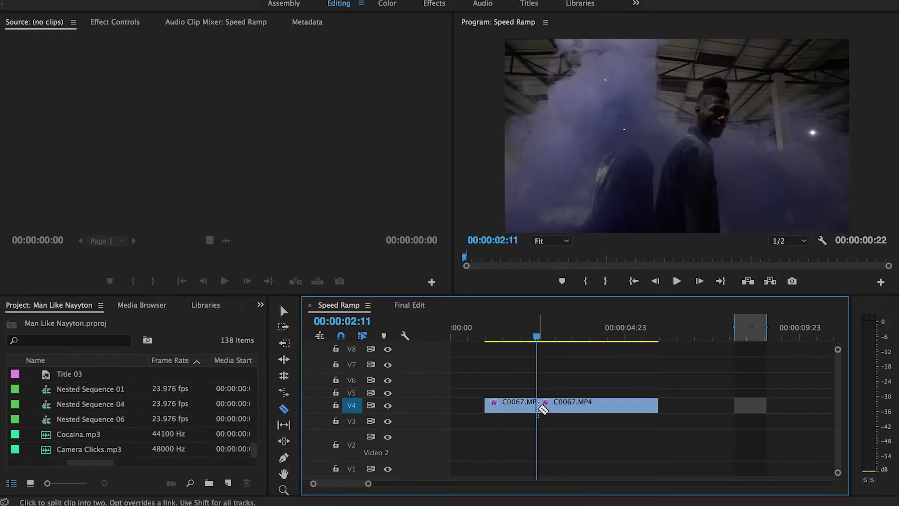
- Slow the part after the cut to 10% speed, then move the playhead to 00:00:05:07
key("v")
left_click(561, 406)
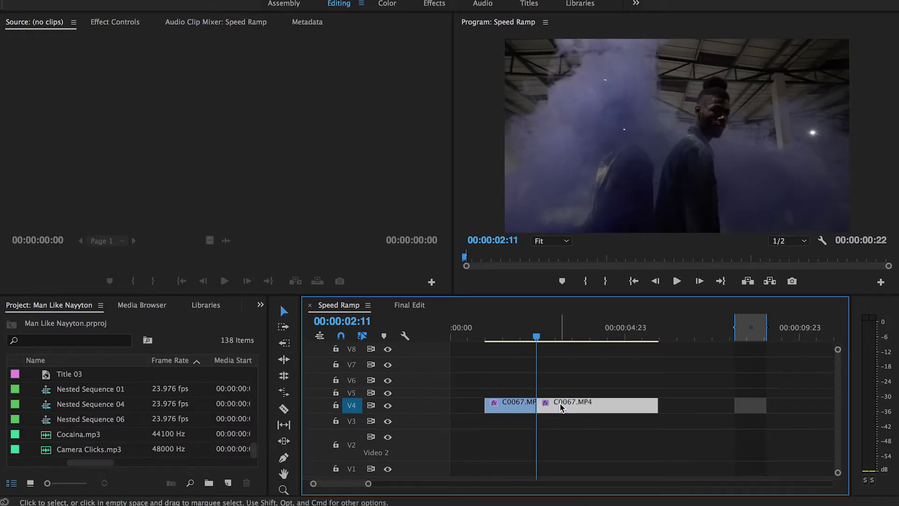
right_click(560, 405)
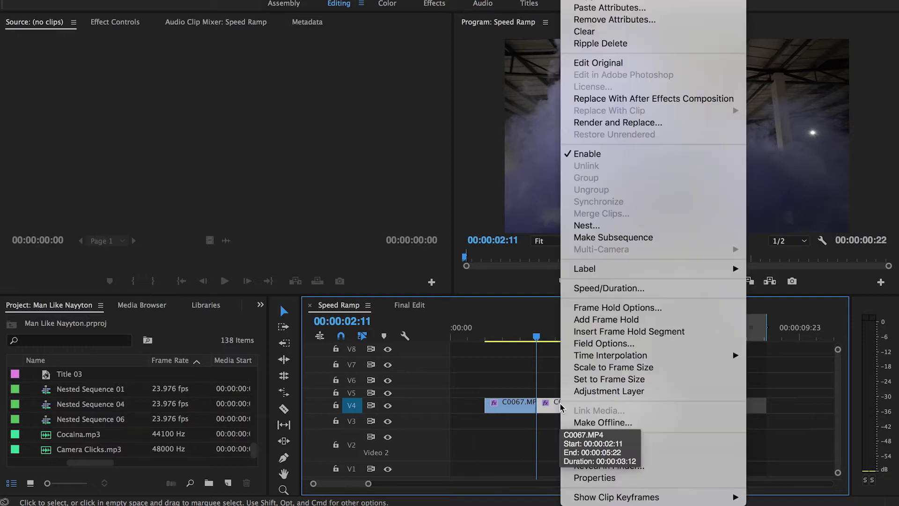
left_click(588, 288)
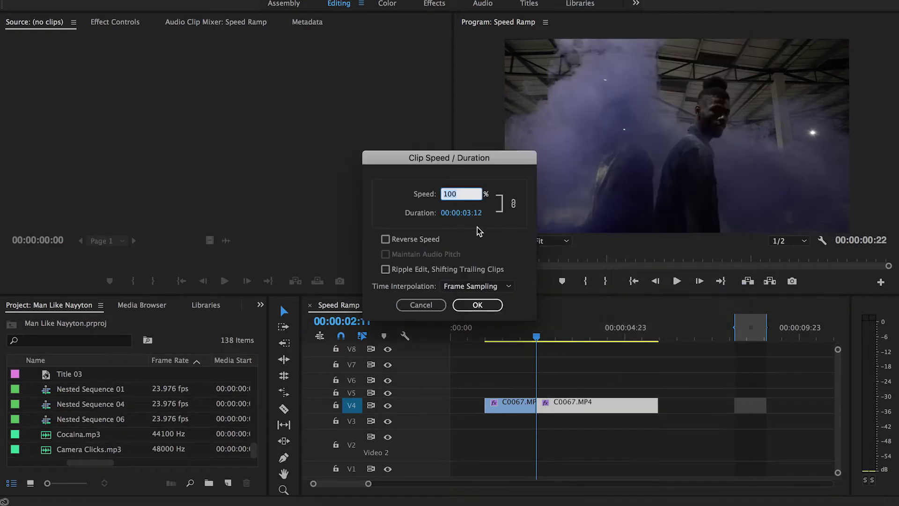
type("10")
key("Return")
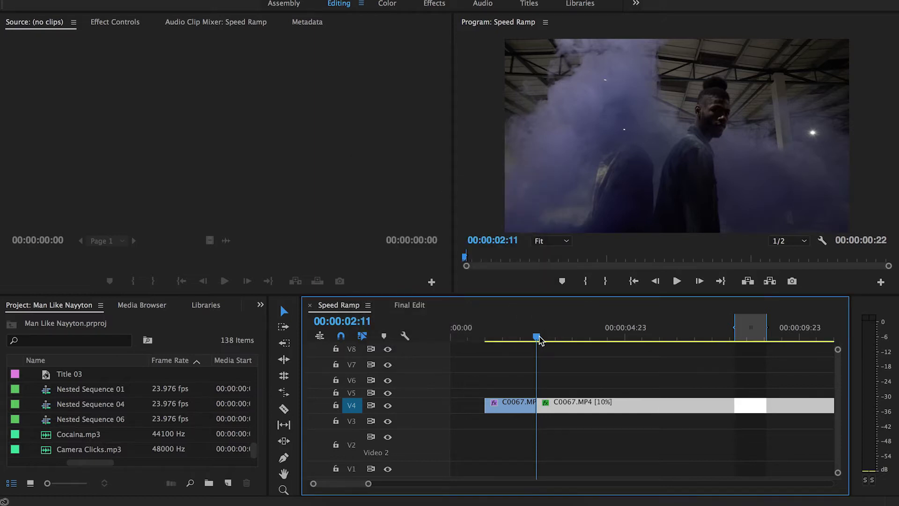
left_click_drag(538, 338, 637, 343)
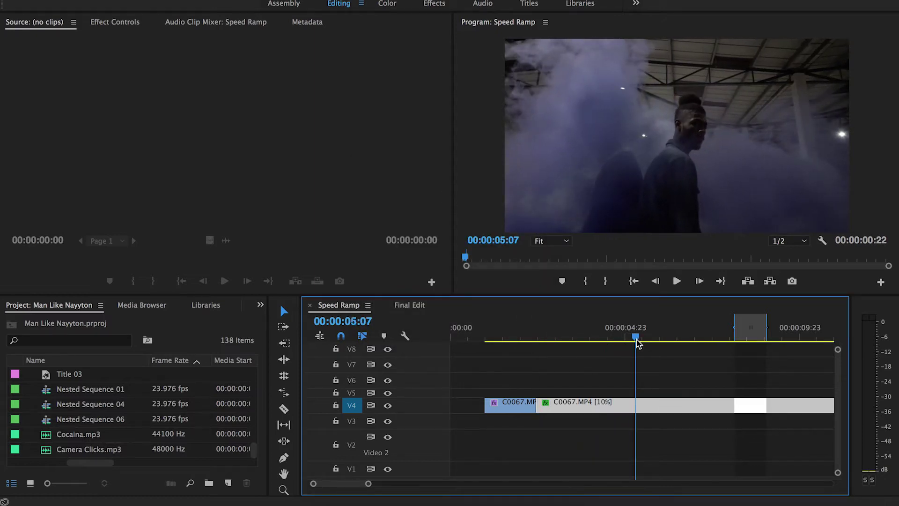
- Cut the 10% clip at 00:00:05:07, set the last piece back to 100% speed, and review the ramp
left_click(635, 405)
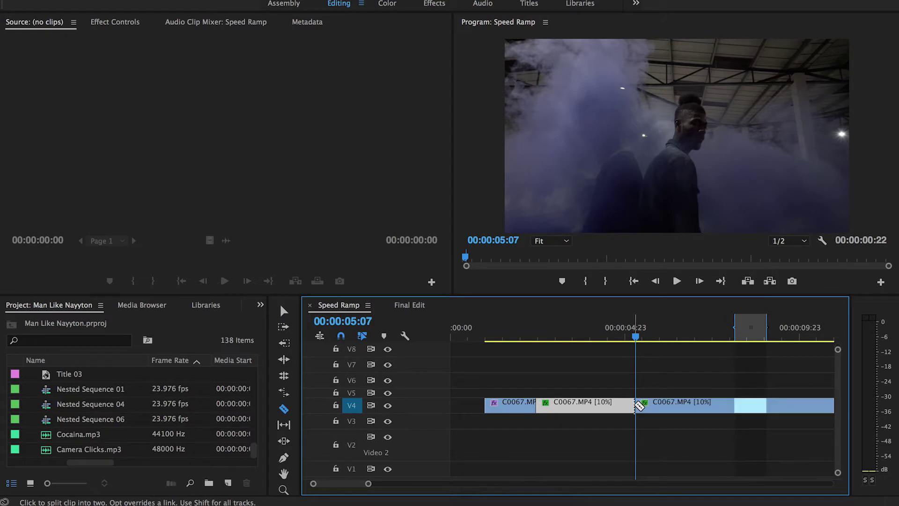
key("v")
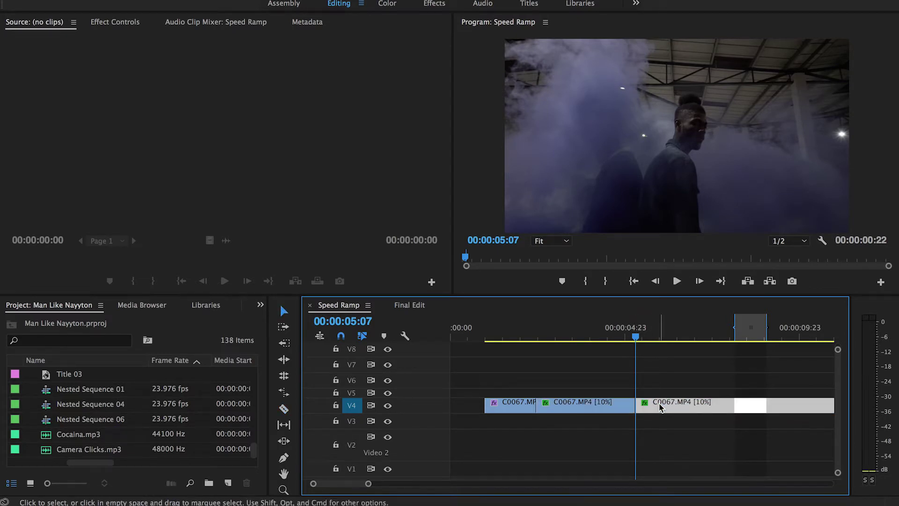
left_click(659, 406)
right_click(659, 407)
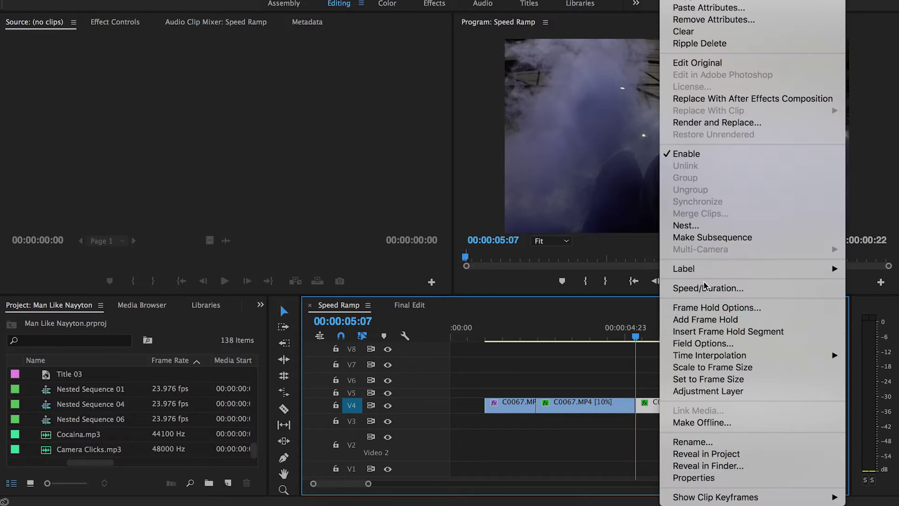
left_click(704, 288)
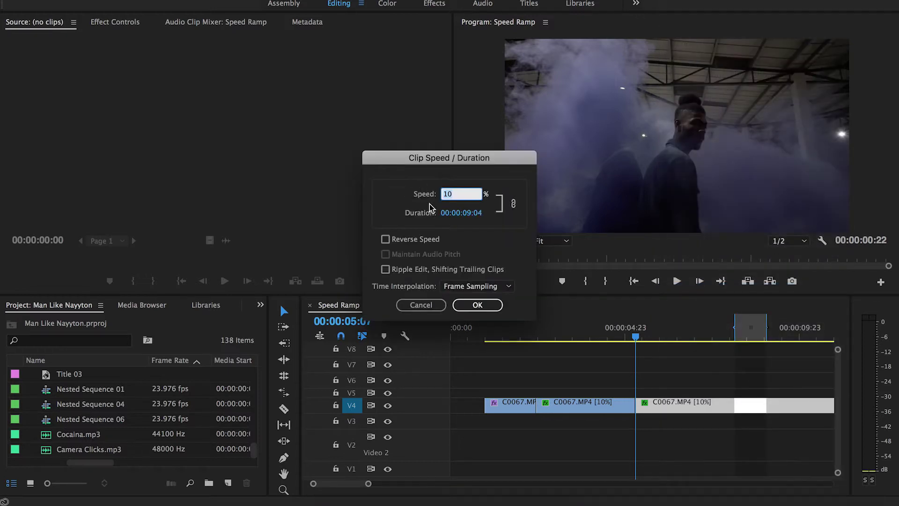
type("100")
key("Return")
left_click(487, 330)
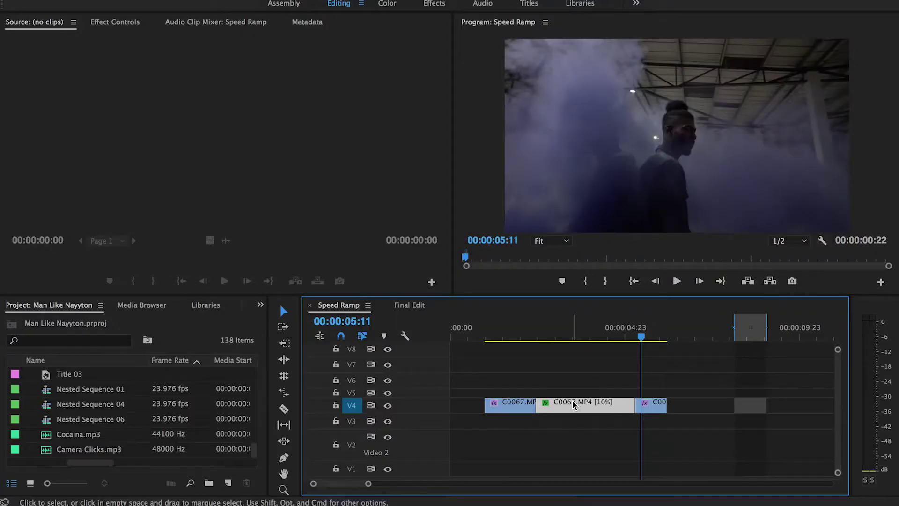
left_click(579, 330)
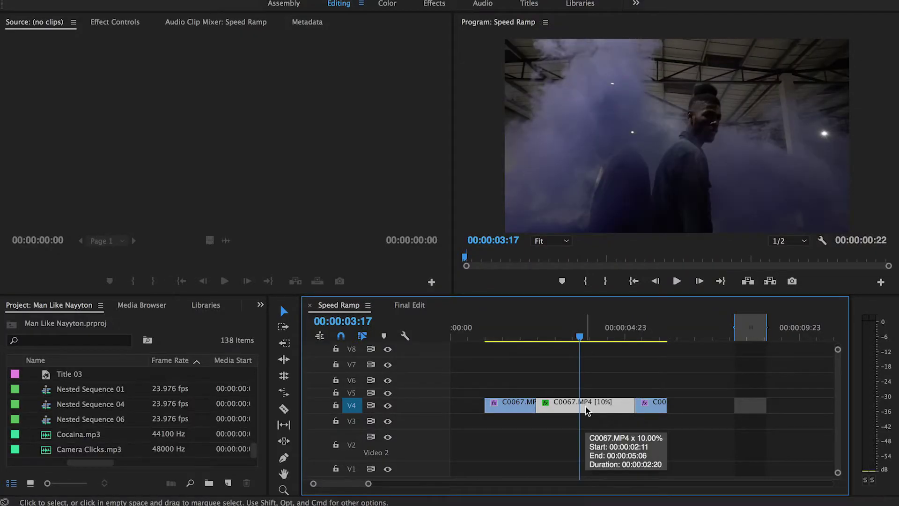
- Set the 10% middle piece's Time Interpolation to Optical Flow and play back the ramp
right_click(587, 411)
left_click(619, 288)
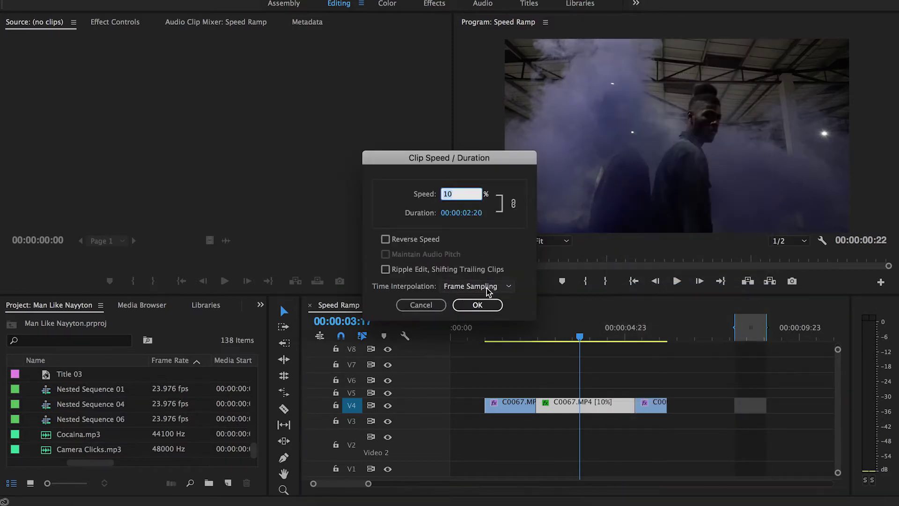
left_click(487, 287)
left_click(483, 325)
left_click(477, 305)
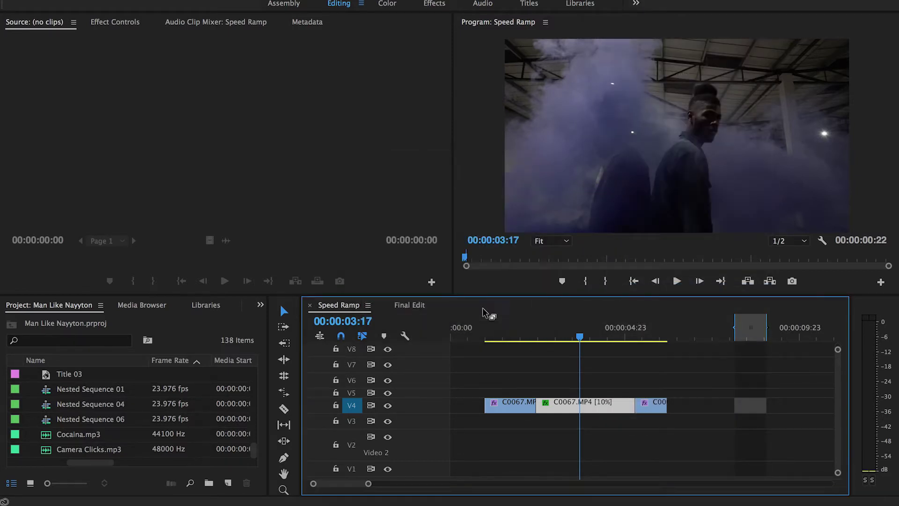
left_click(484, 330)
key("space")
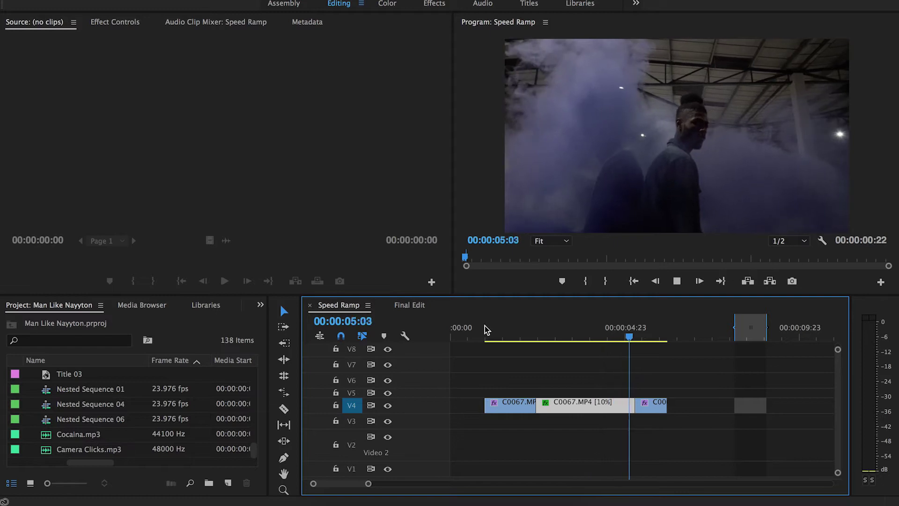
key("space")
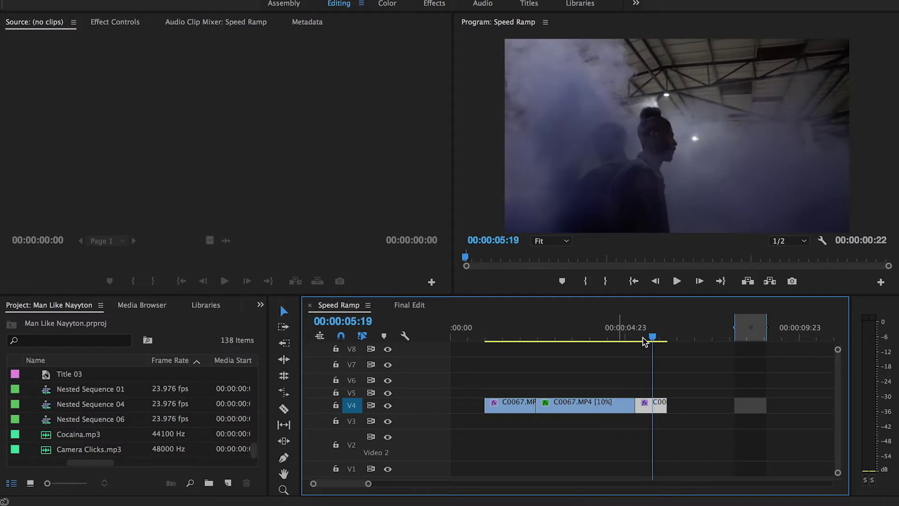
- Mark an in point at the clip start and an out point at its end
left_click_drag(653, 340, 481, 339)
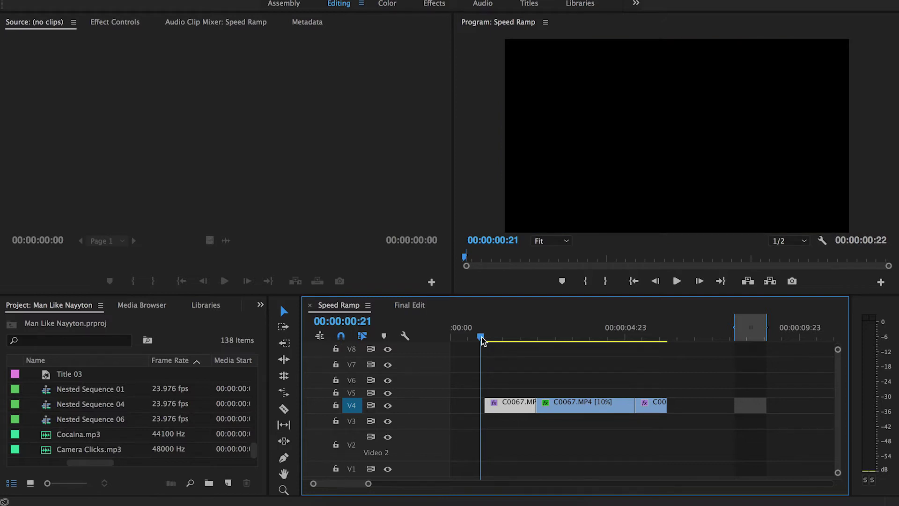
key("i")
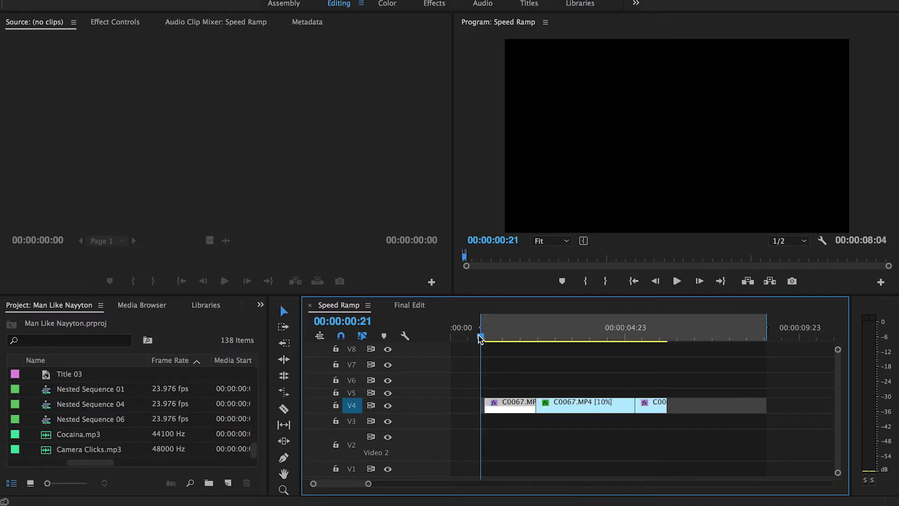
left_click_drag(480, 338, 670, 339)
key("o")
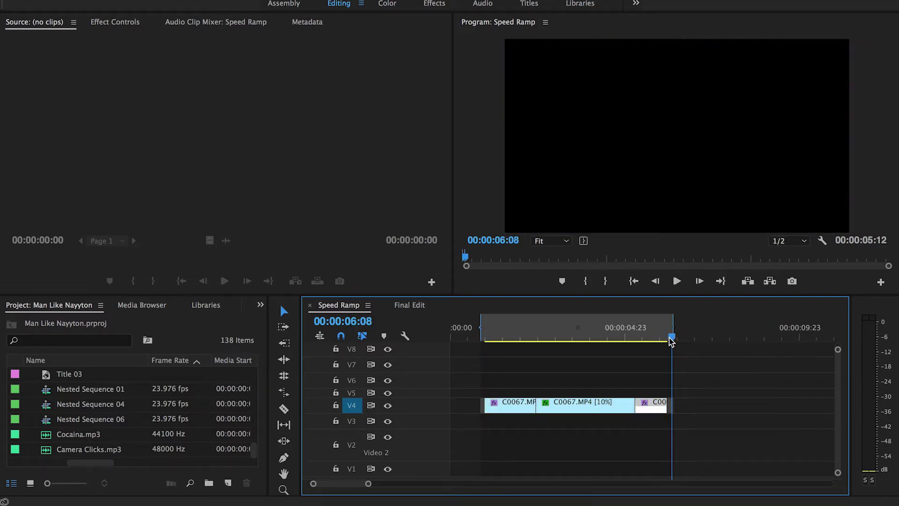
key("space")
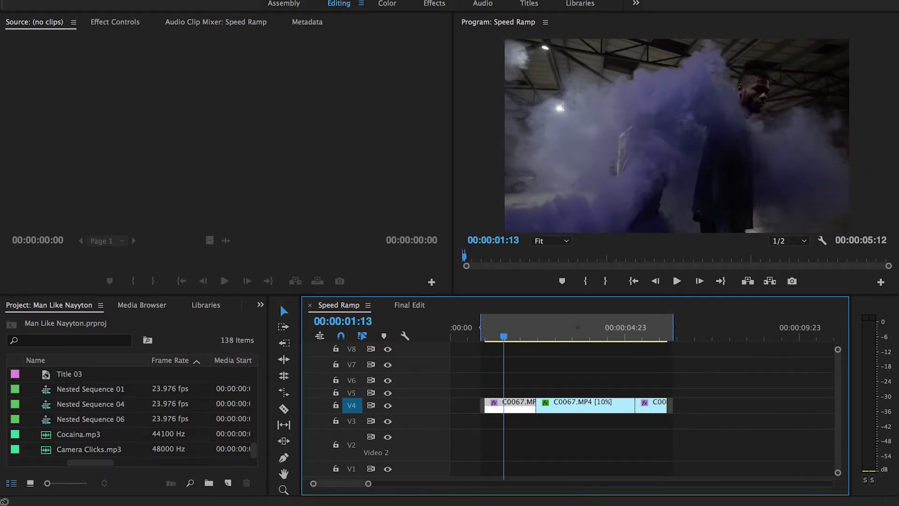
- Render previews with Sequence > Render In to Out
left_click(206, 0)
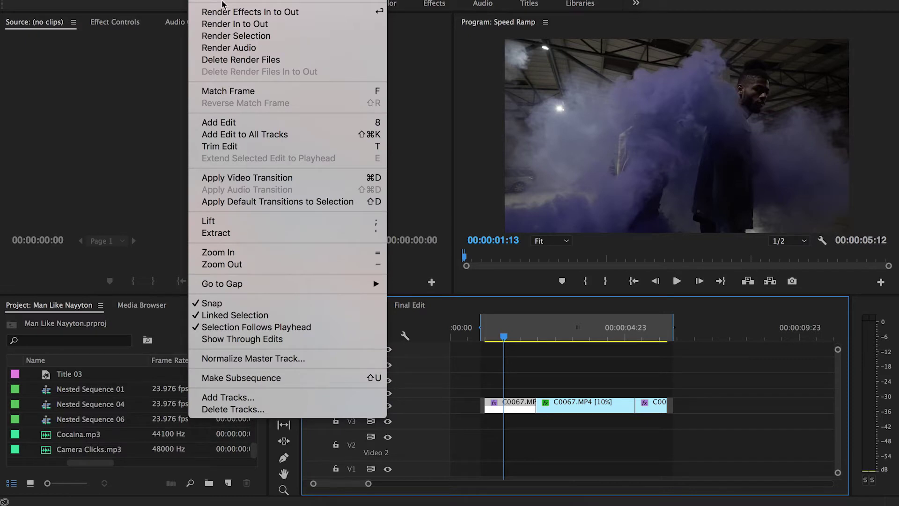
left_click(237, 24)
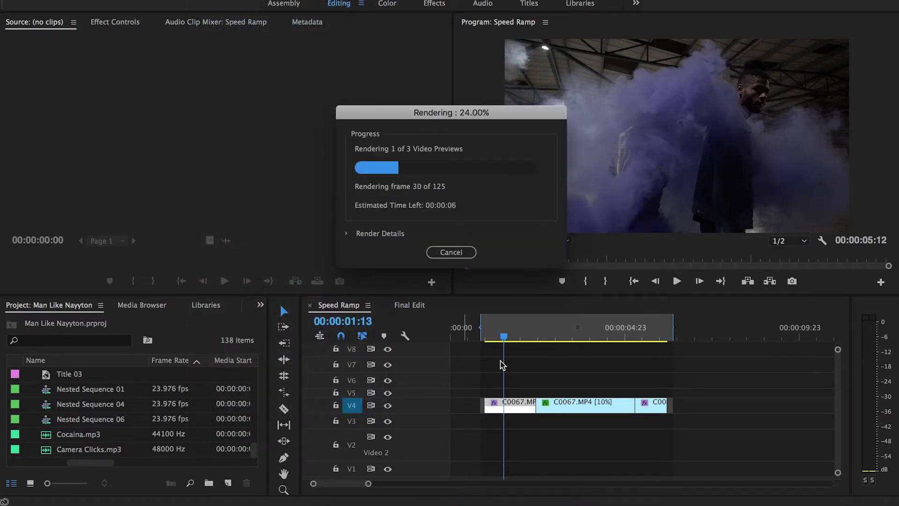
left_click(491, 337)
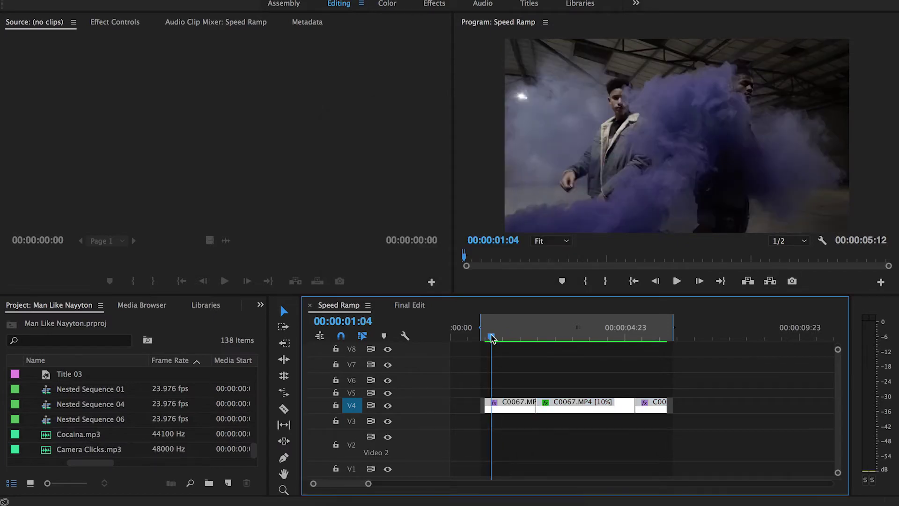
left_click(484, 337)
- Play back the rendered C0067.MP4 speed ramp and return to the clip start
key("space")
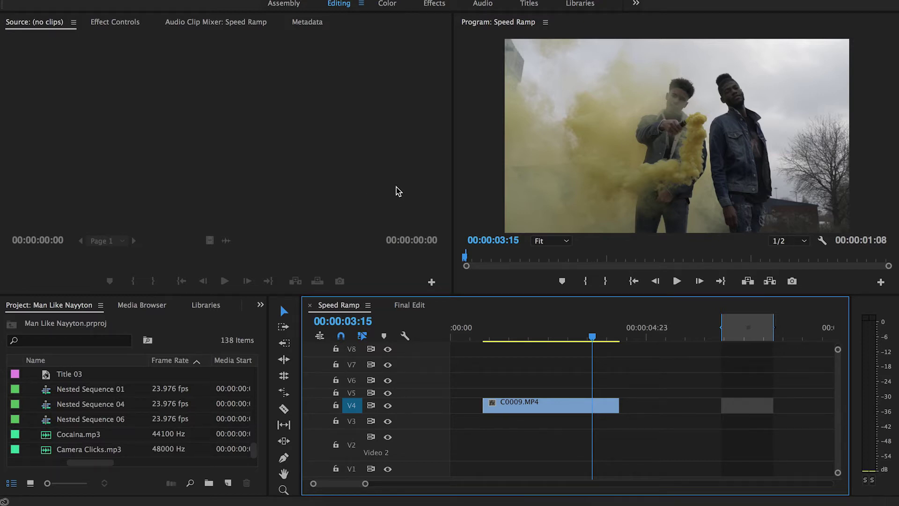
left_click(484, 336)
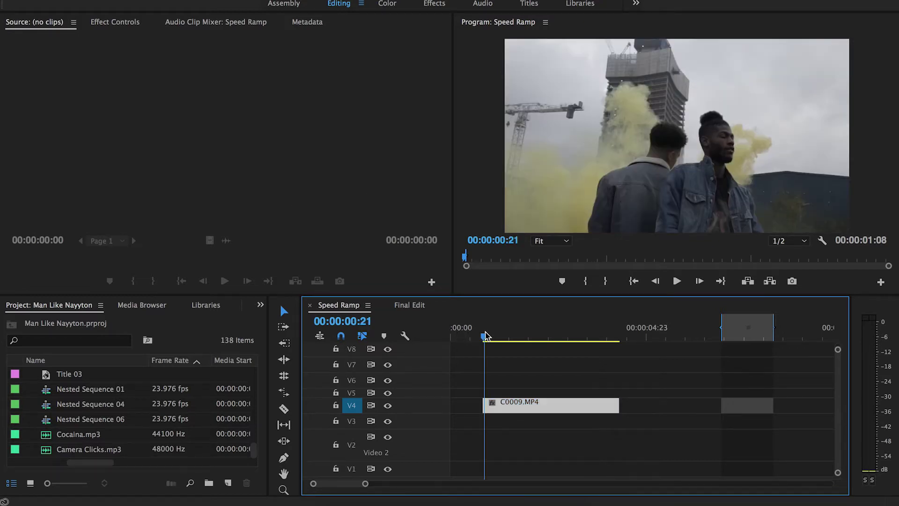
- Preview C0009.MP4 and razor it at 00:00:01:23
left_click_drag(486, 339, 523, 339)
key("space")
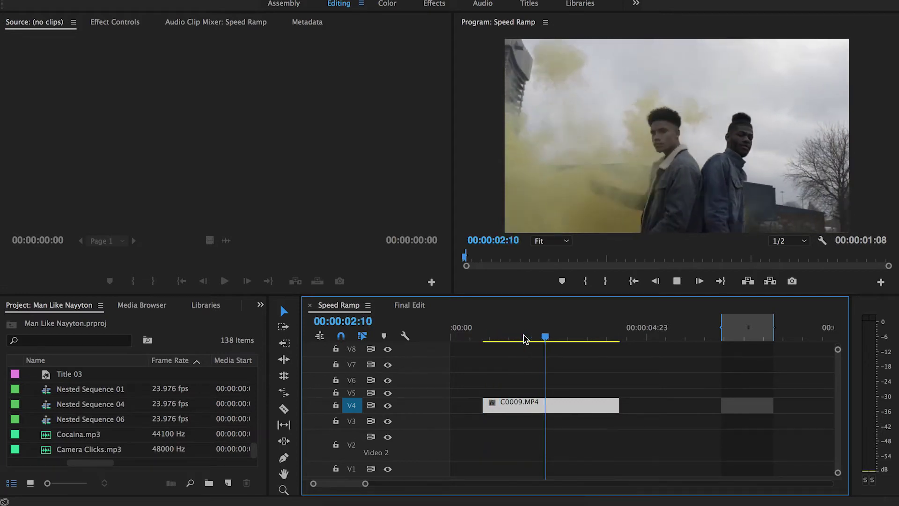
left_click_drag(481, 337, 529, 337)
key("c")
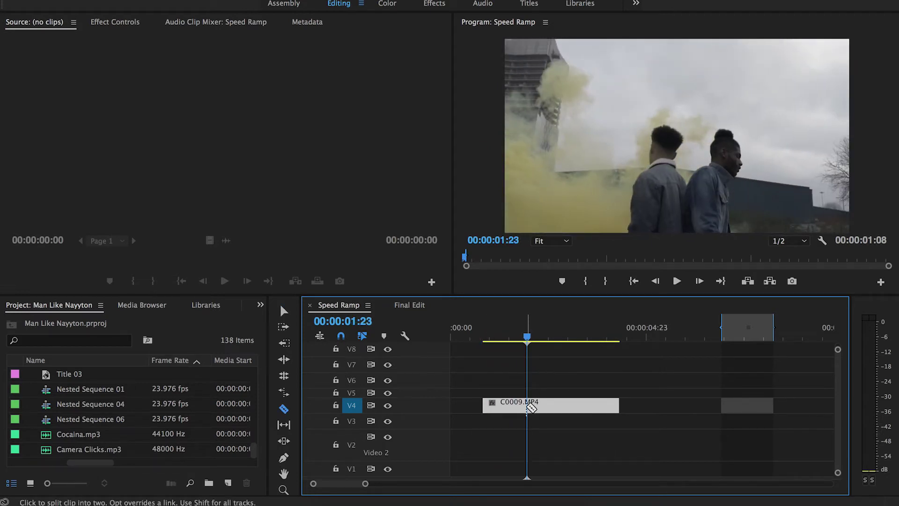
left_click(528, 406)
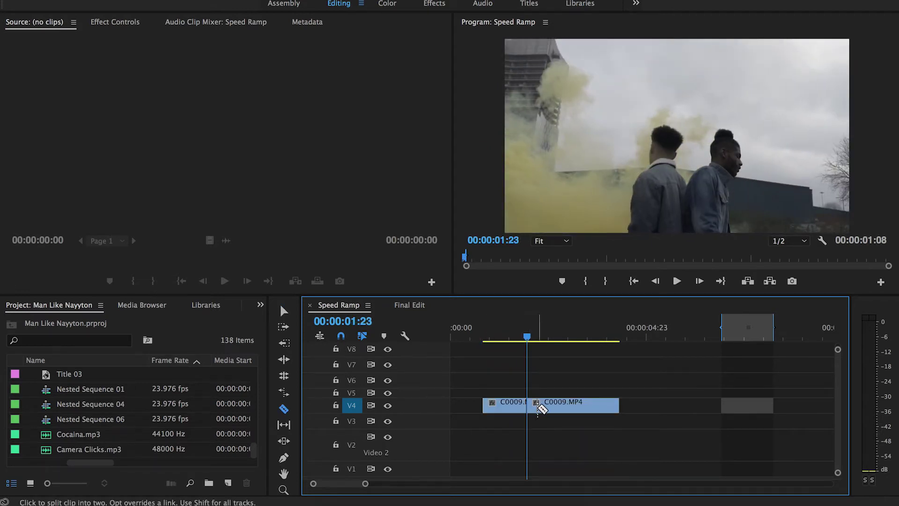
- Speed the second part up to 300% and extend its end
key("v")
left_click(552, 406)
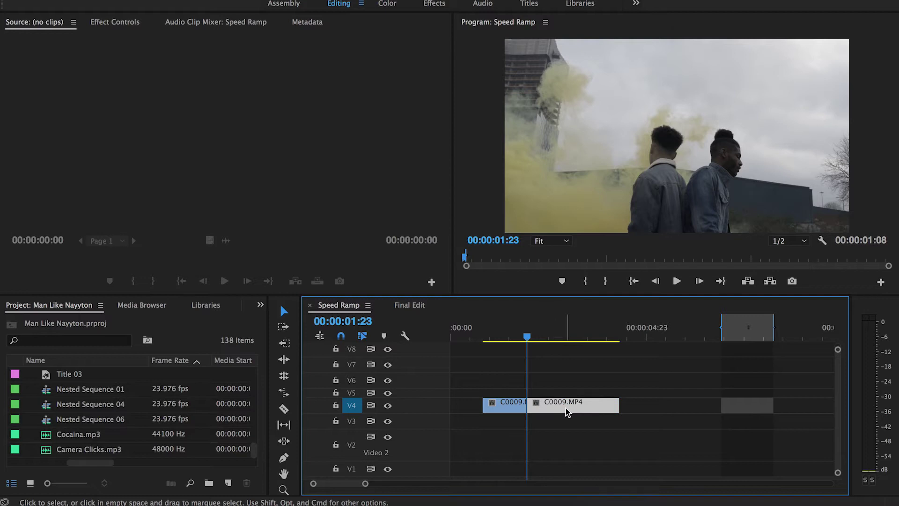
right_click(565, 408)
left_click(600, 283)
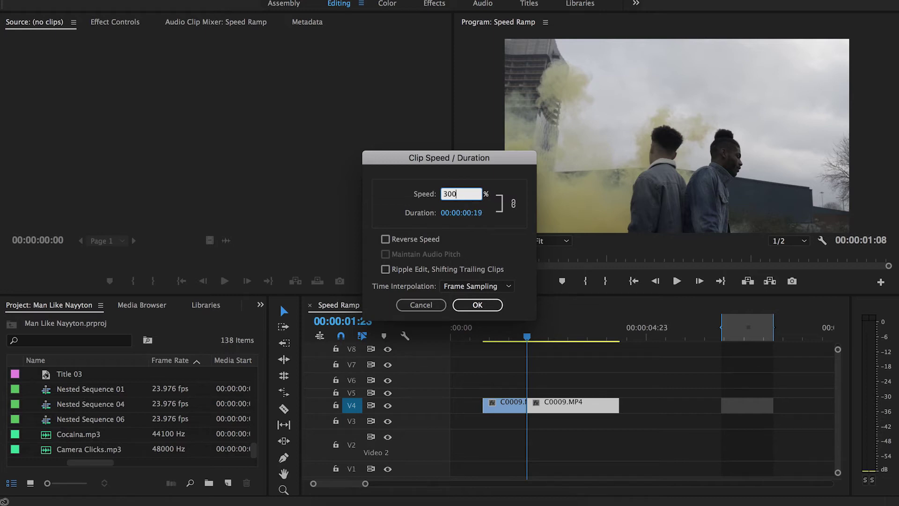
key("Return")
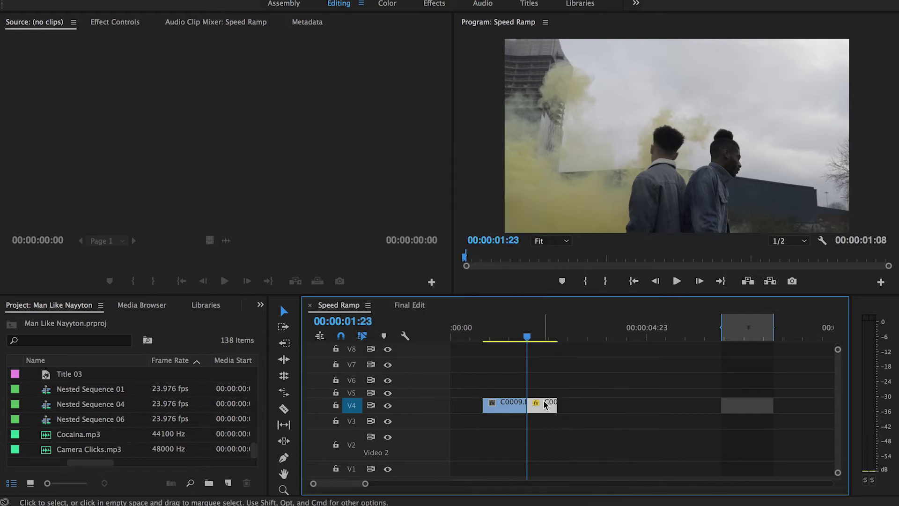
left_click_drag(561, 407, 650, 407)
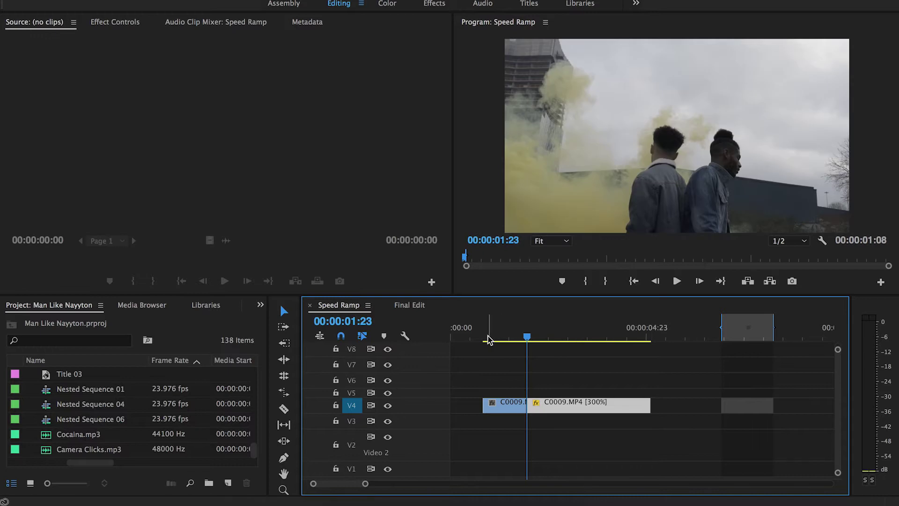
left_click(487, 338)
- Play the speed-up and add an edit to the 300% clip at 00:00:02:18
key("space")
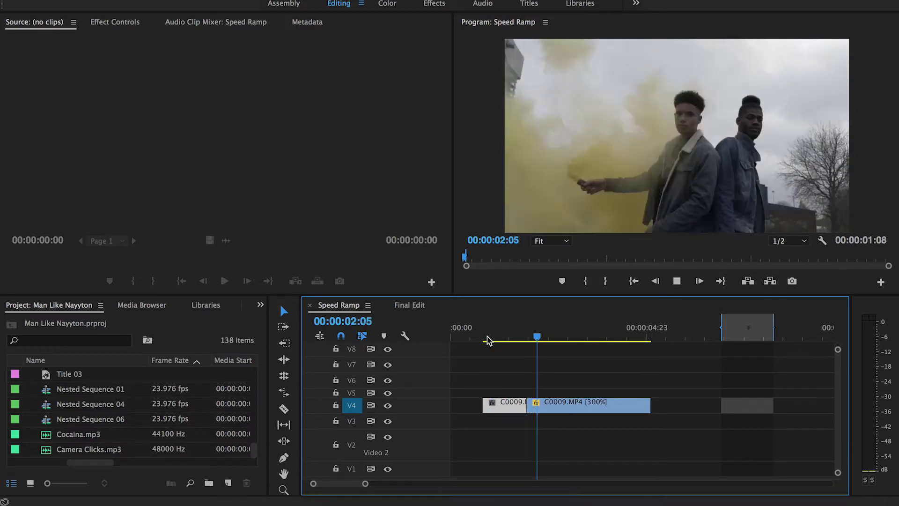
key("space")
left_click_drag(490, 330, 525, 332)
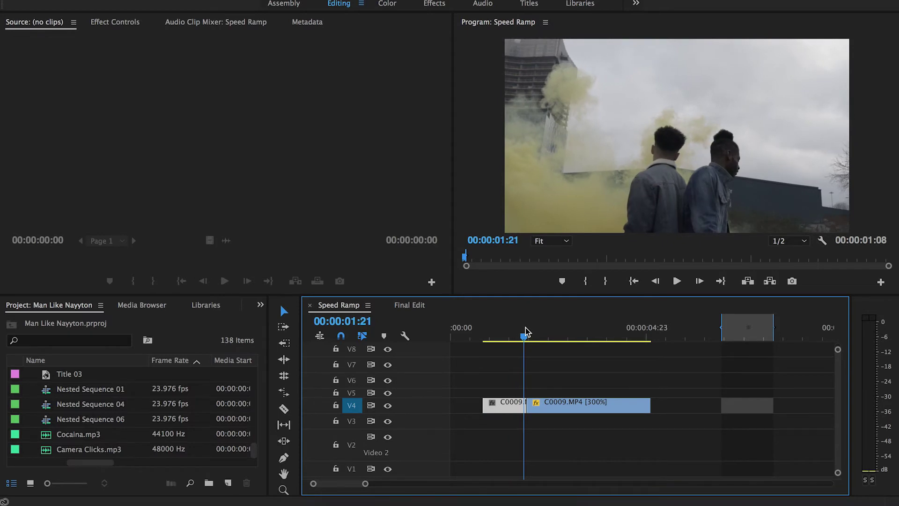
key("space")
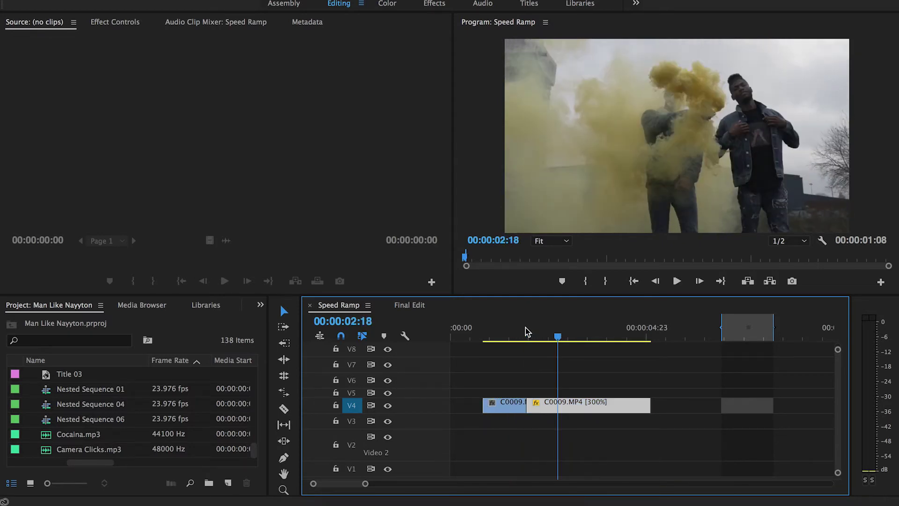
key("super+k")
- Return the piece after the 00:00:02:18 cut to 100% speed and play the ramp
left_click(580, 407)
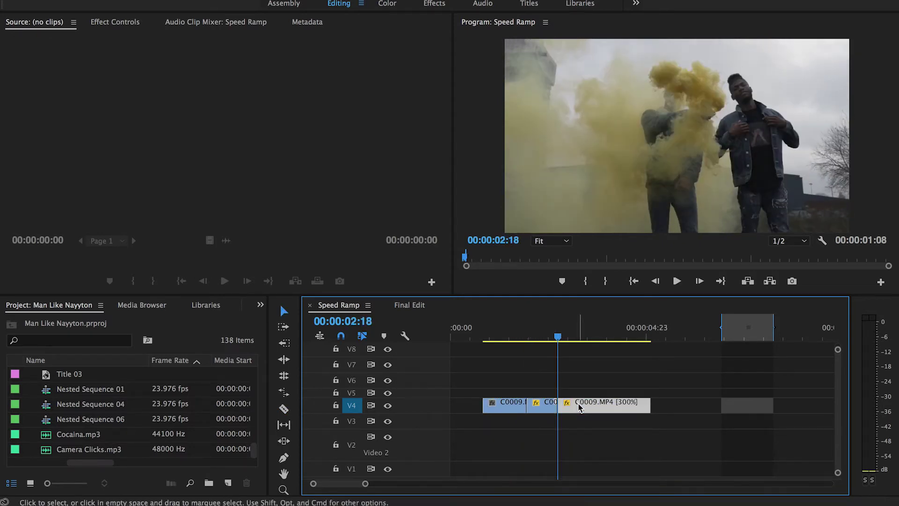
right_click(588, 403)
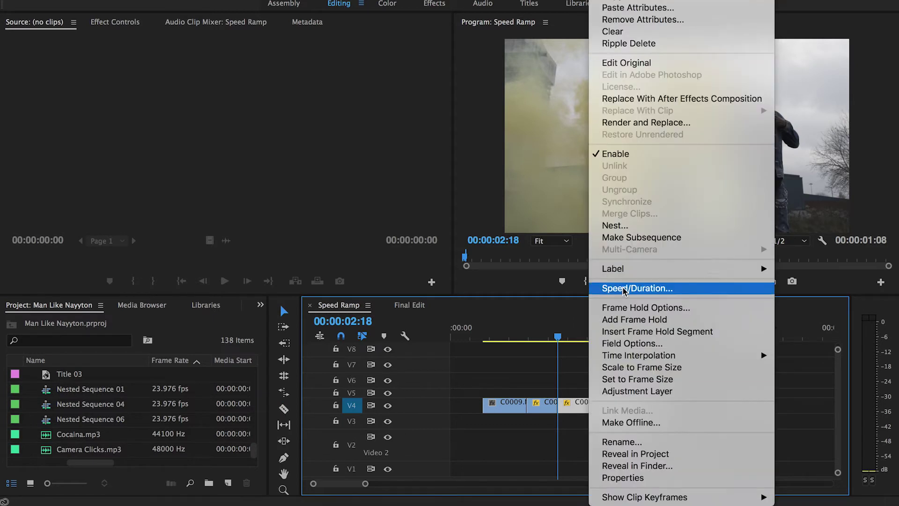
left_click(608, 287)
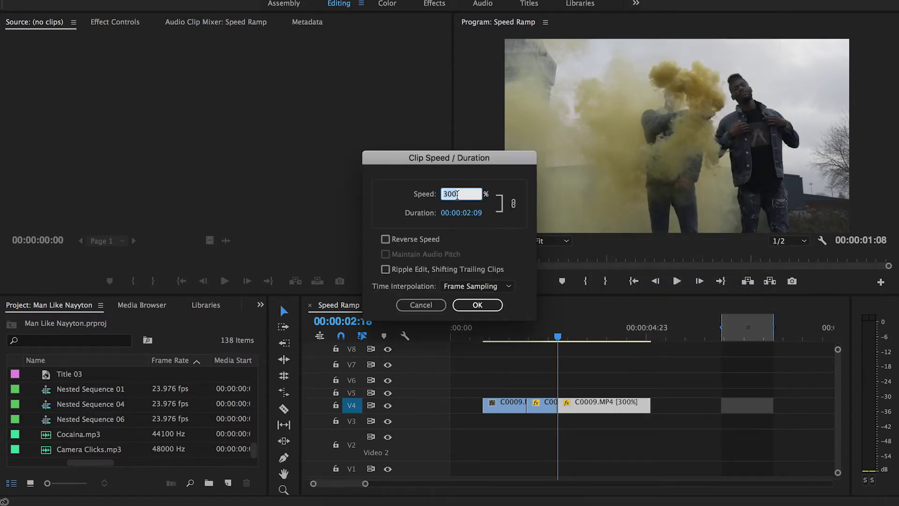
key("Return")
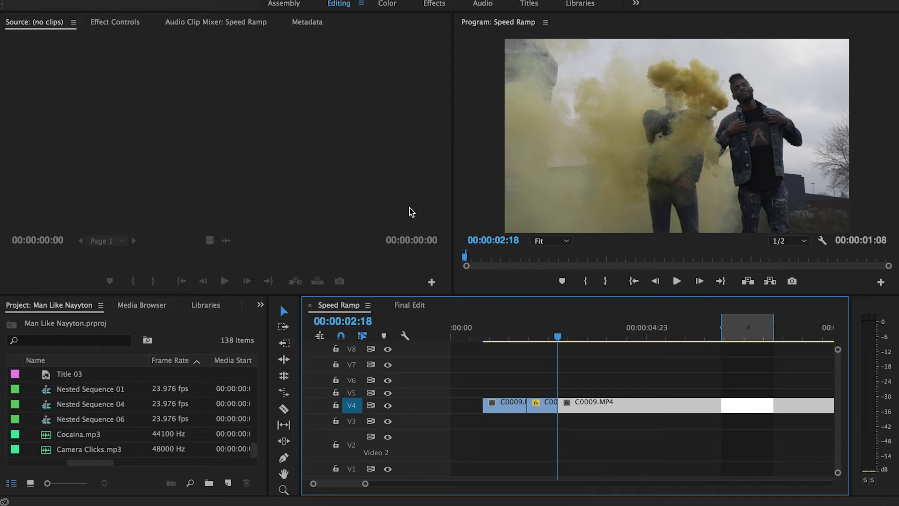
left_click(487, 331)
key("space")
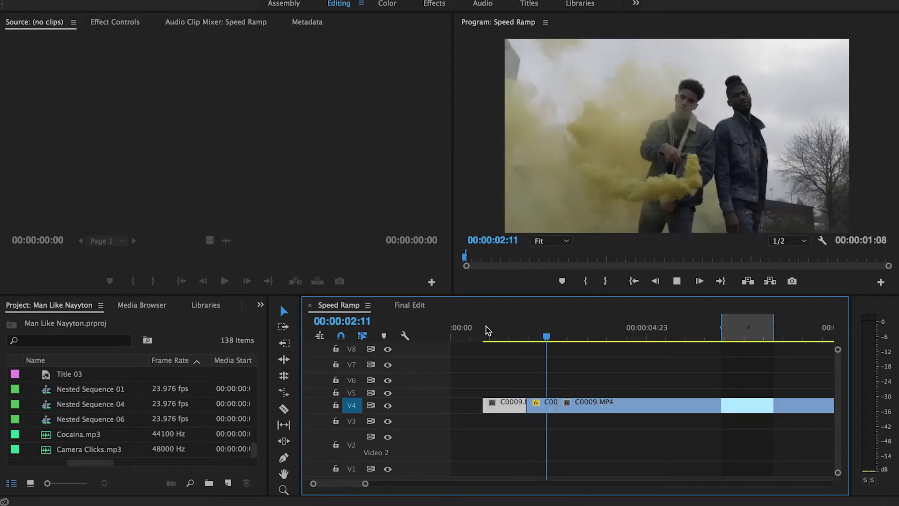
- Review the ramp frames around the two-second mark
key("space")
left_click(534, 333)
left_click_drag(542, 333, 516, 335)
key("space")
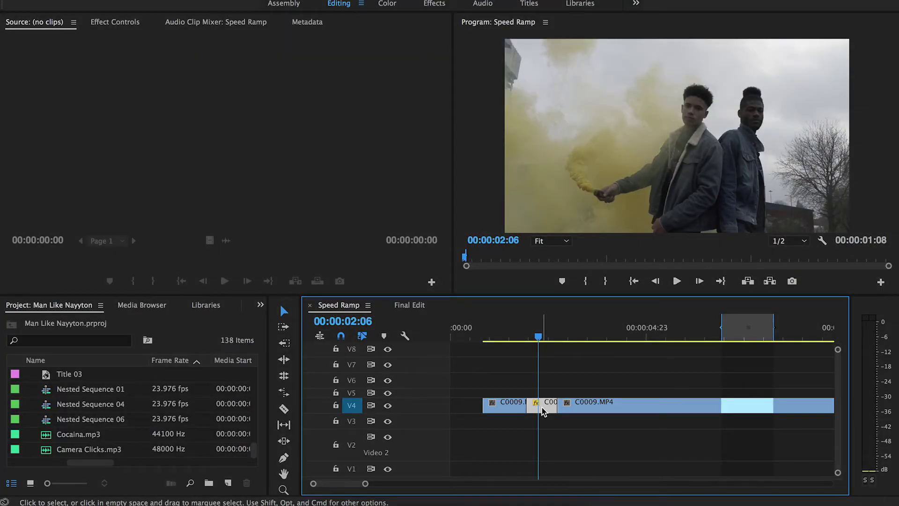
- Set the 300% piece's Time Interpolation to Frame Blending
right_click(543, 411)
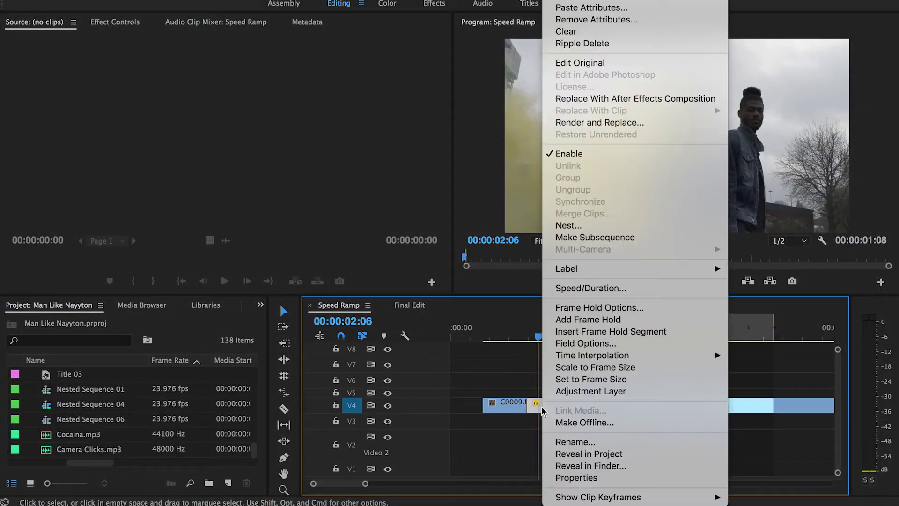
left_click(582, 288)
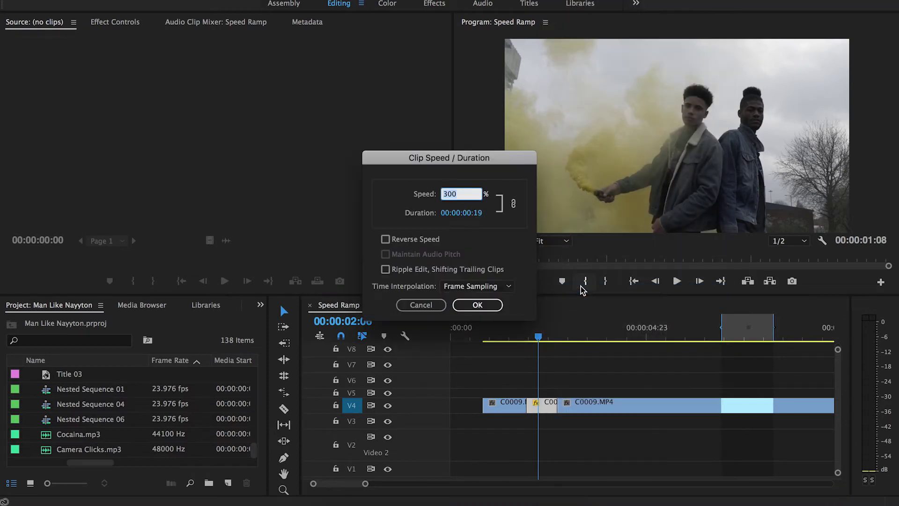
left_click(478, 290)
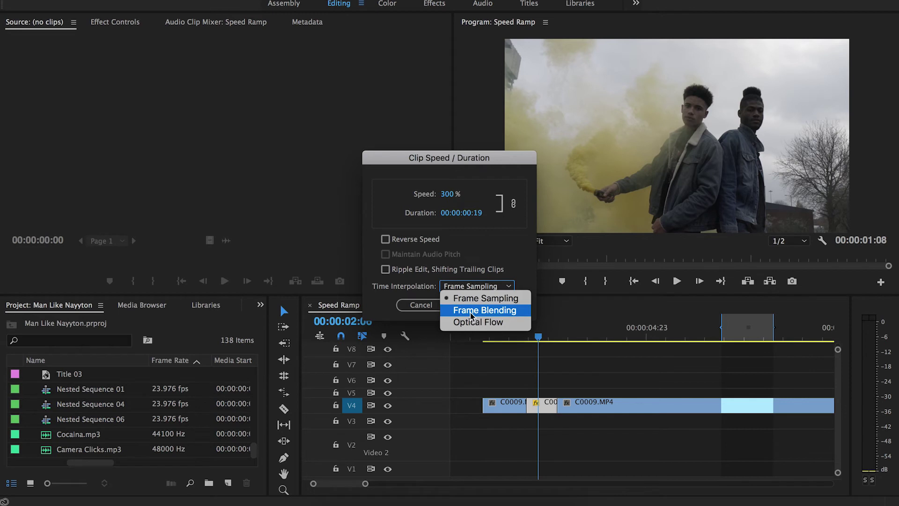
left_click(470, 313)
left_click(470, 308)
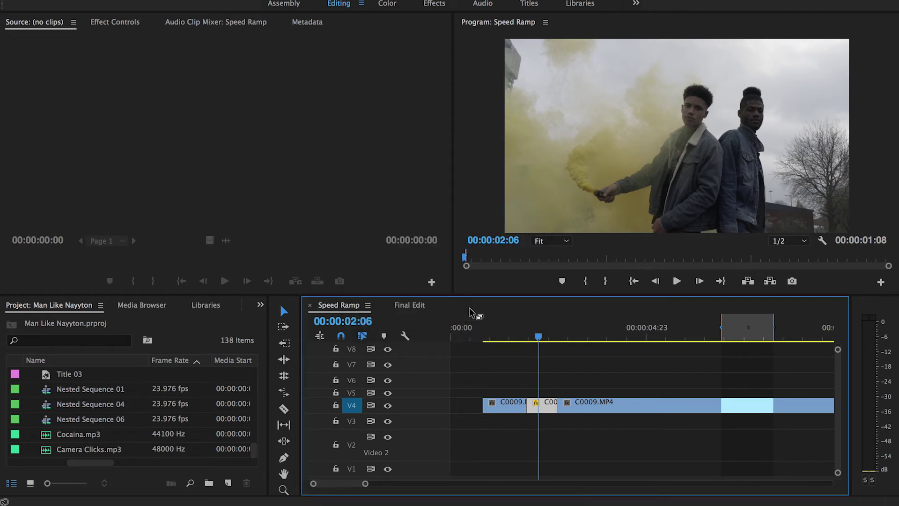
- Mark in at 00:00:01:17 and out at 00:00:03:01, then Render In to Out
left_click_drag(540, 342, 518, 338)
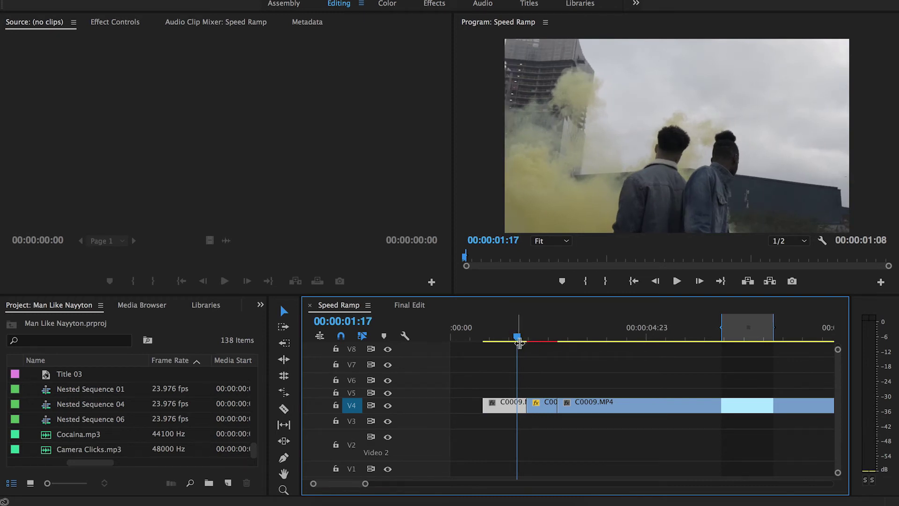
key("i")
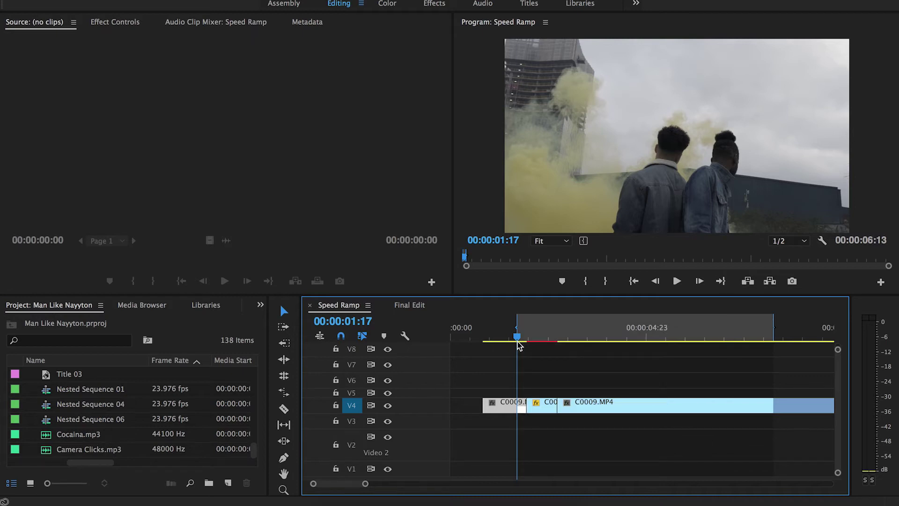
left_click_drag(517, 337, 571, 340)
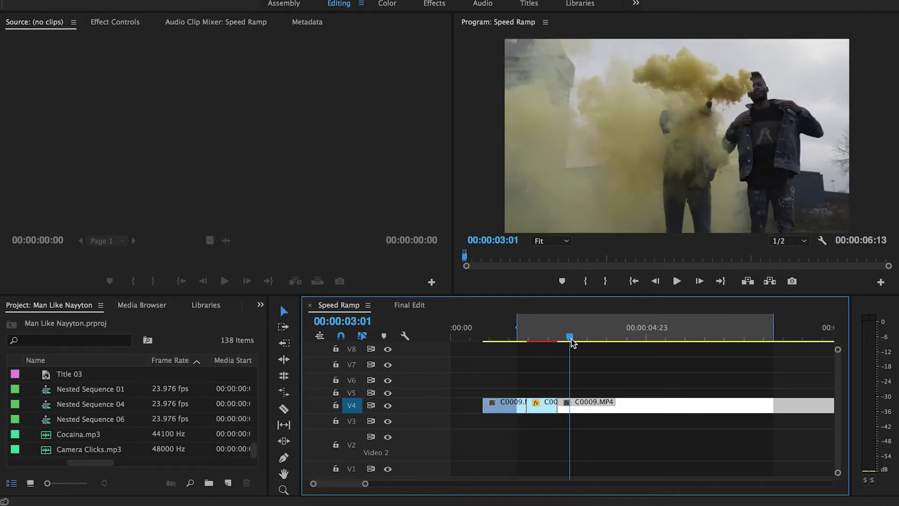
key("o")
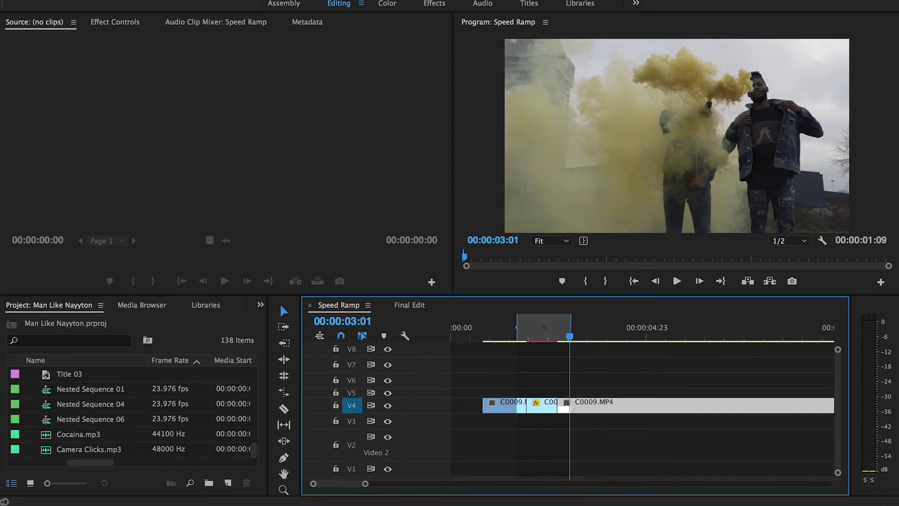
left_click(216, 1)
left_click(219, 24)
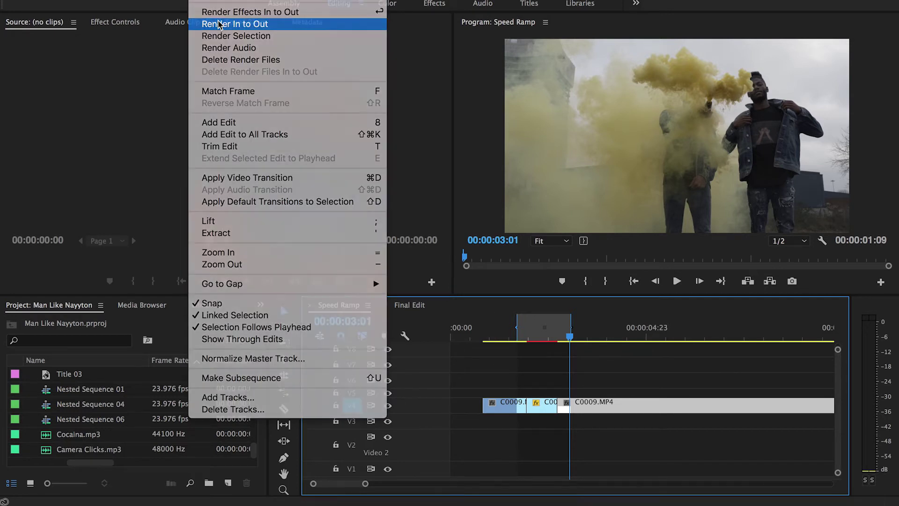